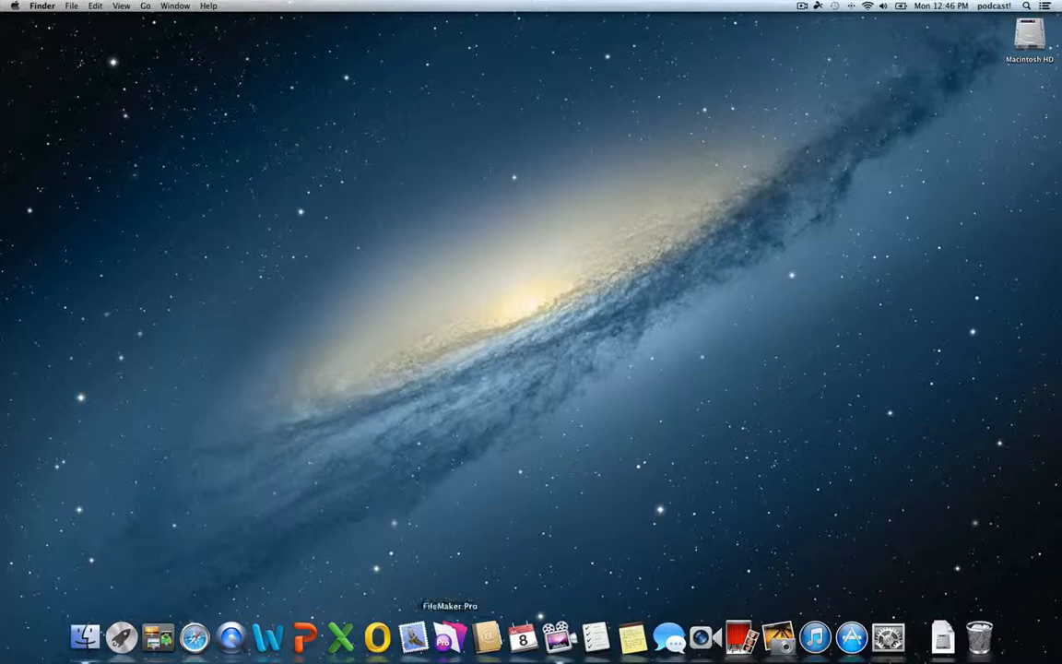
# Launch FileMaker Pro and turn off automatic update checks in the Update Notification
pyautogui.click(448, 635)
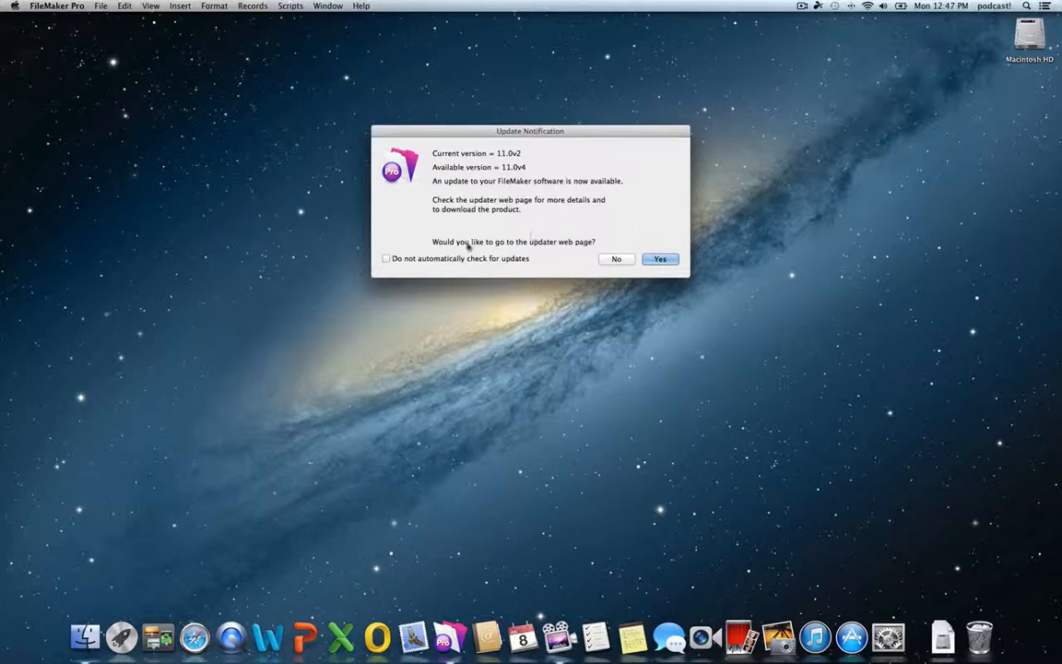
pyautogui.click(386, 259)
# Decline the updater page, stop Quick Start showing at launch, and close it
pyautogui.click(615, 259)
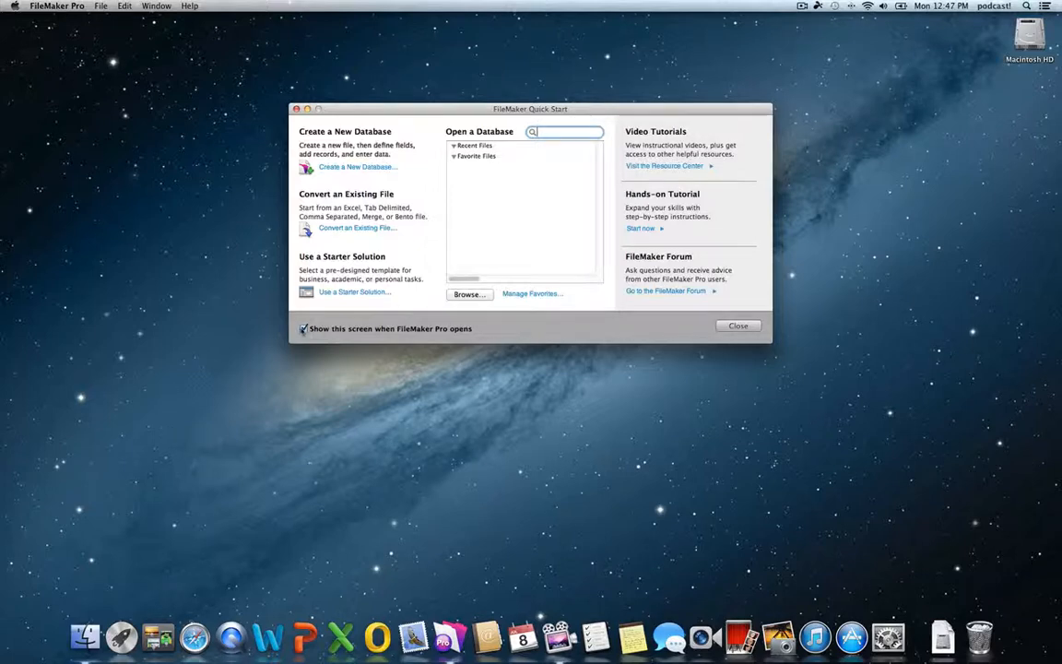
pyautogui.click(303, 329)
pyautogui.click(738, 326)
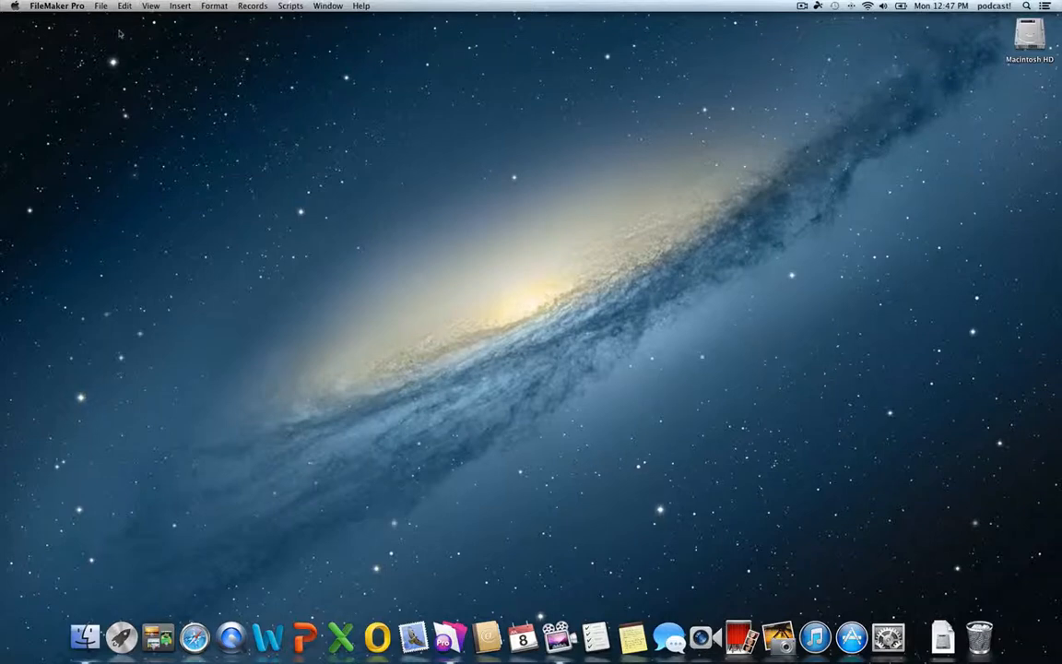
pyautogui.click(101, 7)
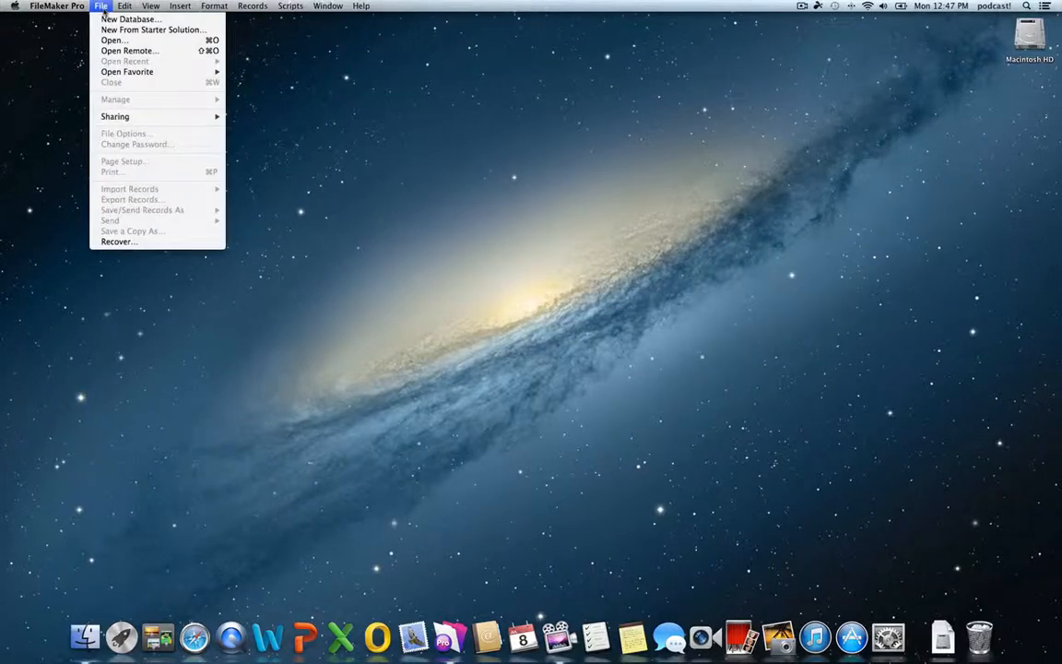
# Open the Open Remote File dialog and switch its View to Favorite Hosts
pyautogui.click(107, 53)
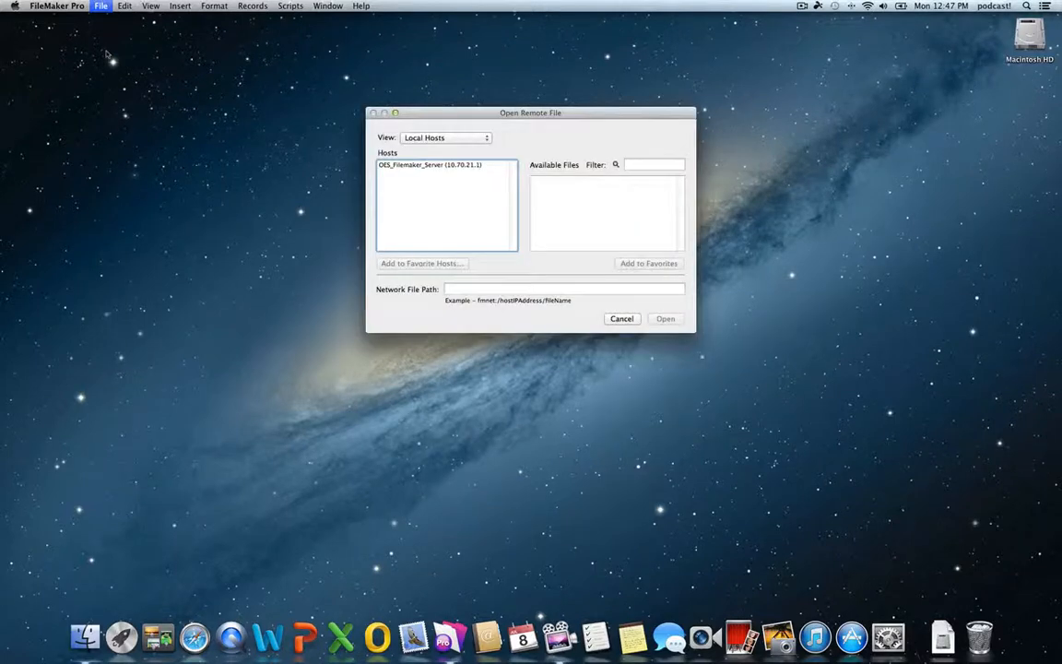
pyautogui.click(422, 139)
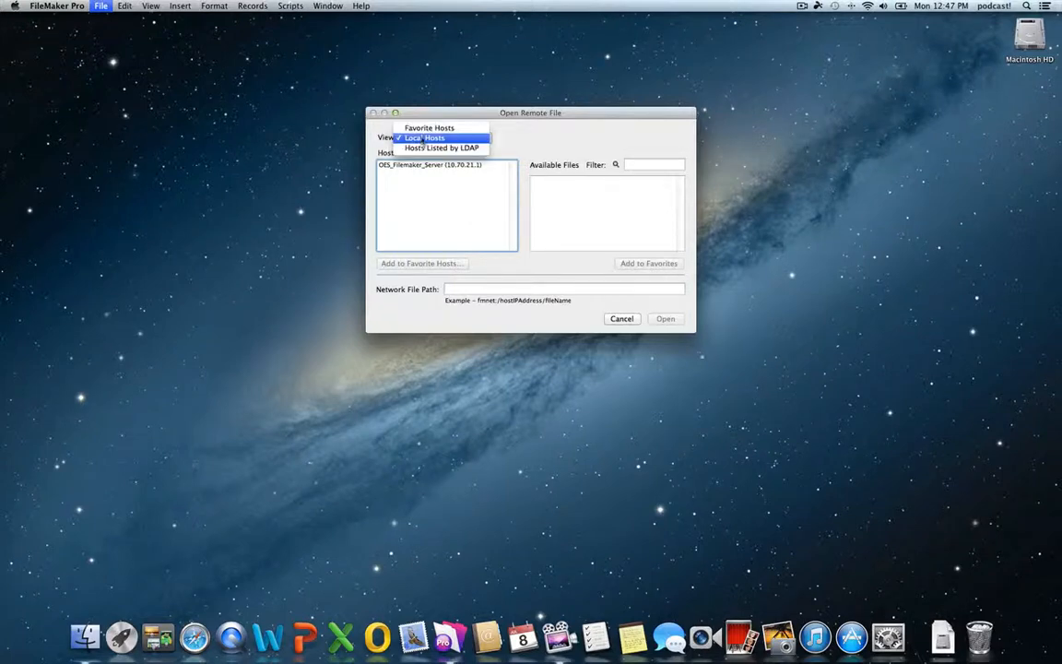
pyautogui.click(423, 128)
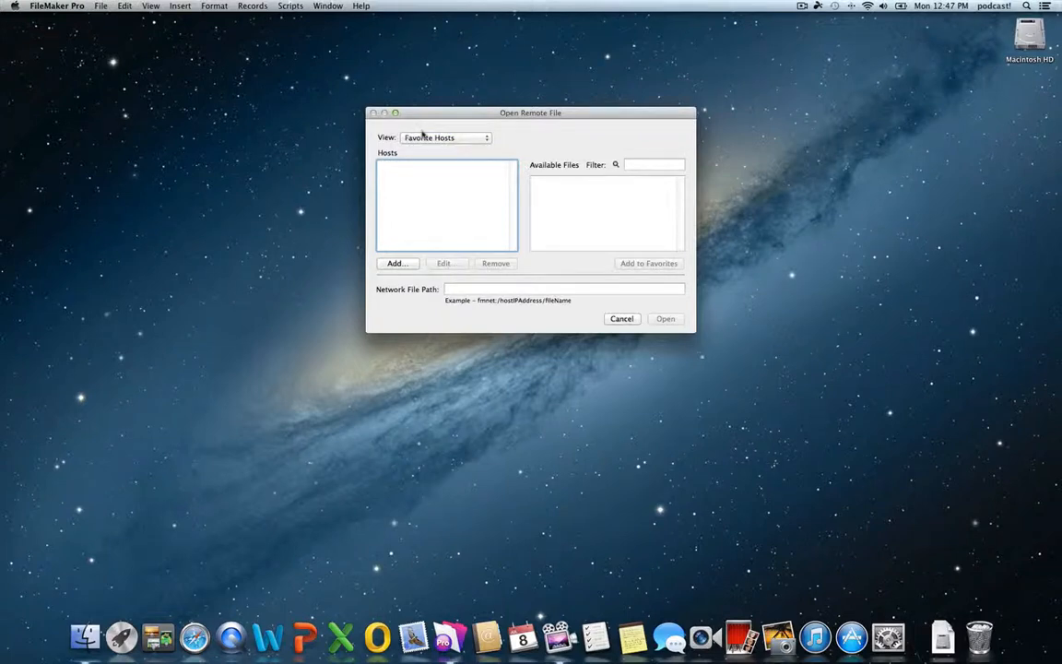
# Add a favorite host named Oakstead at address 10.70.21.1
pyautogui.click(394, 264)
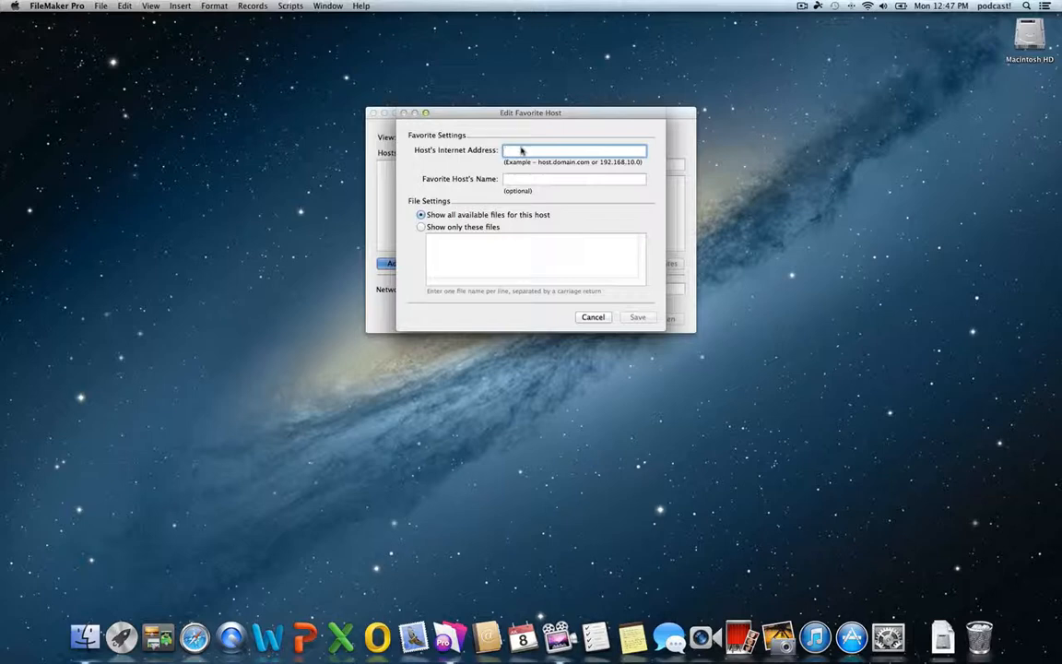
pyautogui.write('10.70.21.1')
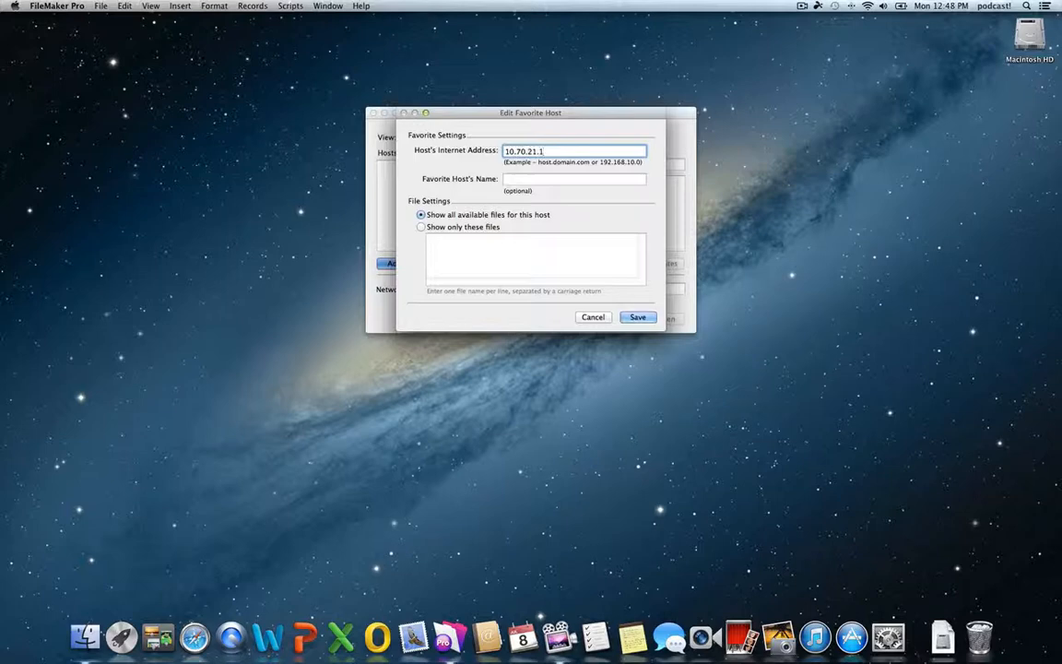
pyautogui.click(520, 182)
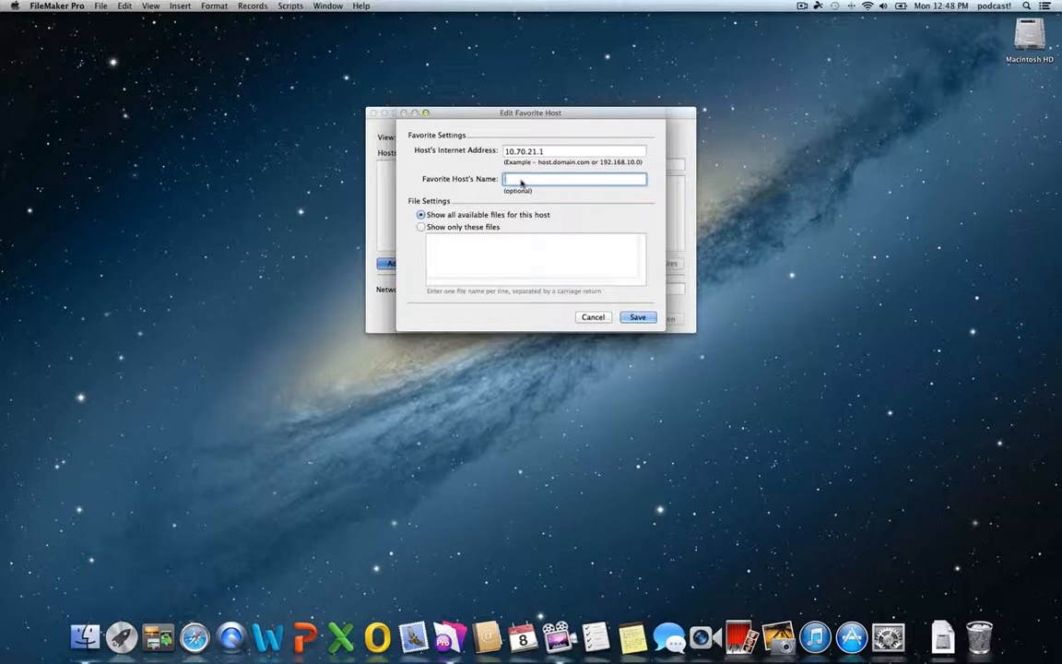
pyautogui.write('Oakstead')
pyautogui.click(637, 317)
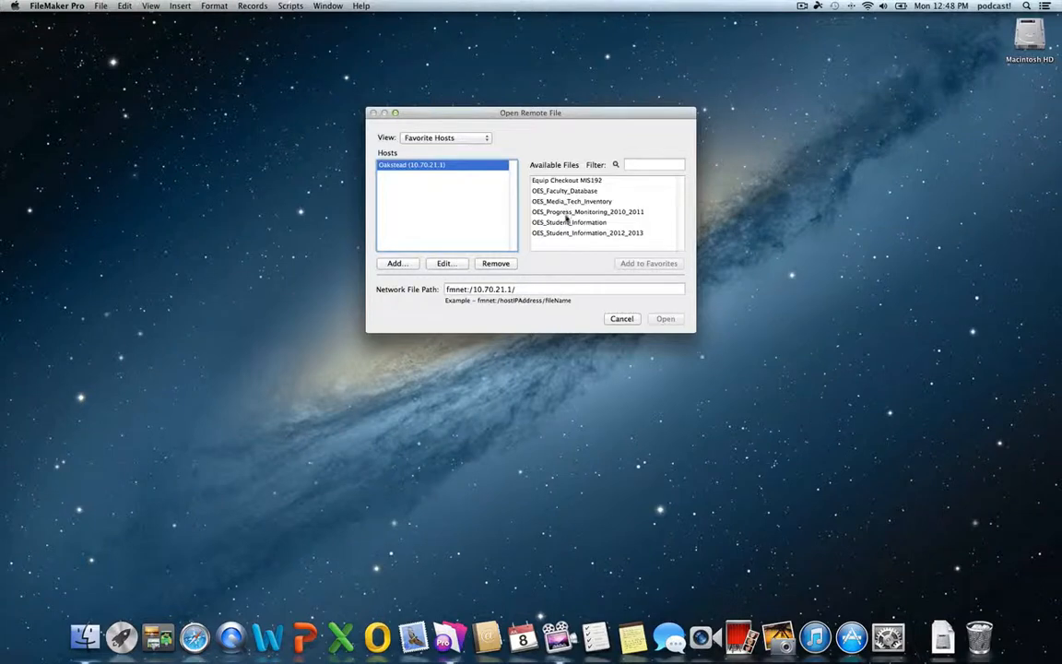
# Add a favorite host named Planmaker at eplanmaker.pasco.k12.fl.us
pyautogui.click(404, 264)
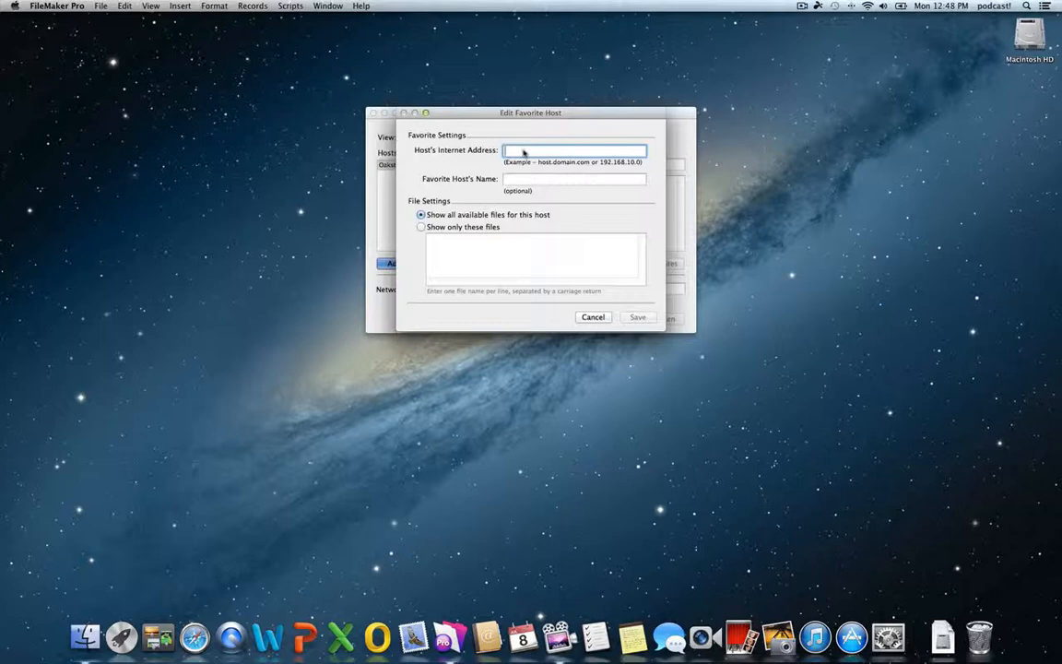
pyautogui.write('eplan')
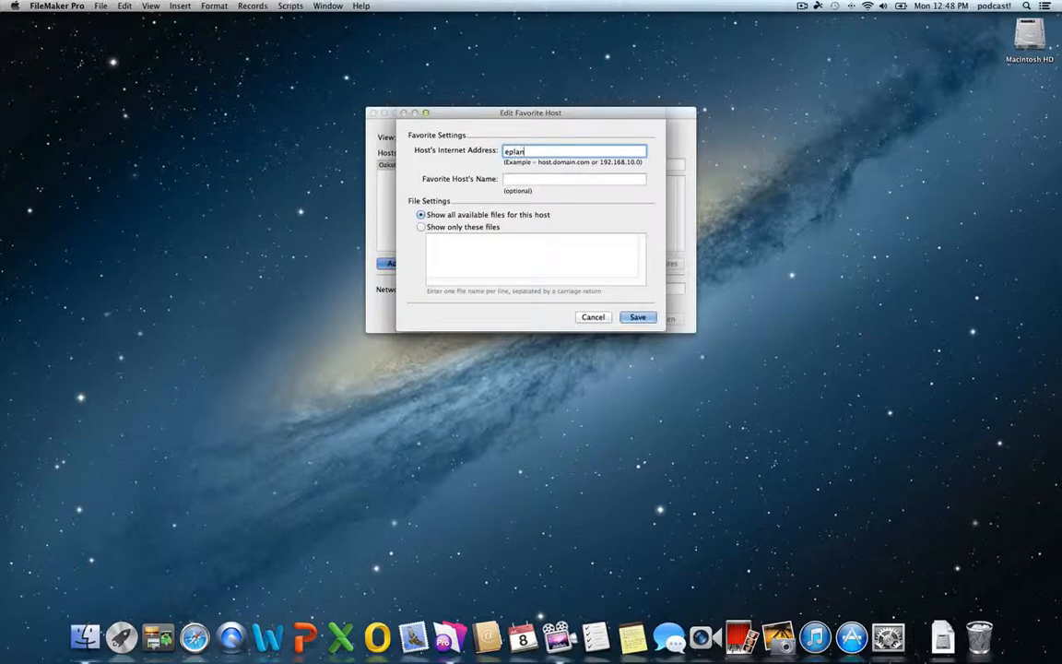
pyautogui.write('maker.pasco.k12.fl.us')
pyautogui.press('Tab')
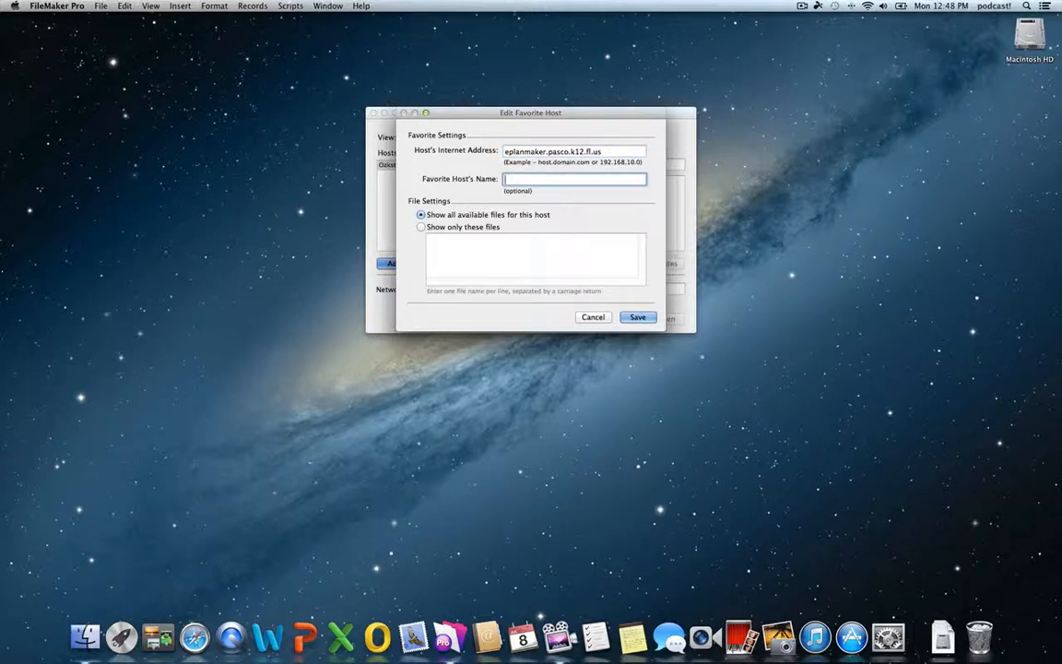
pyautogui.write('Planmaker')
pyautogui.click(637, 317)
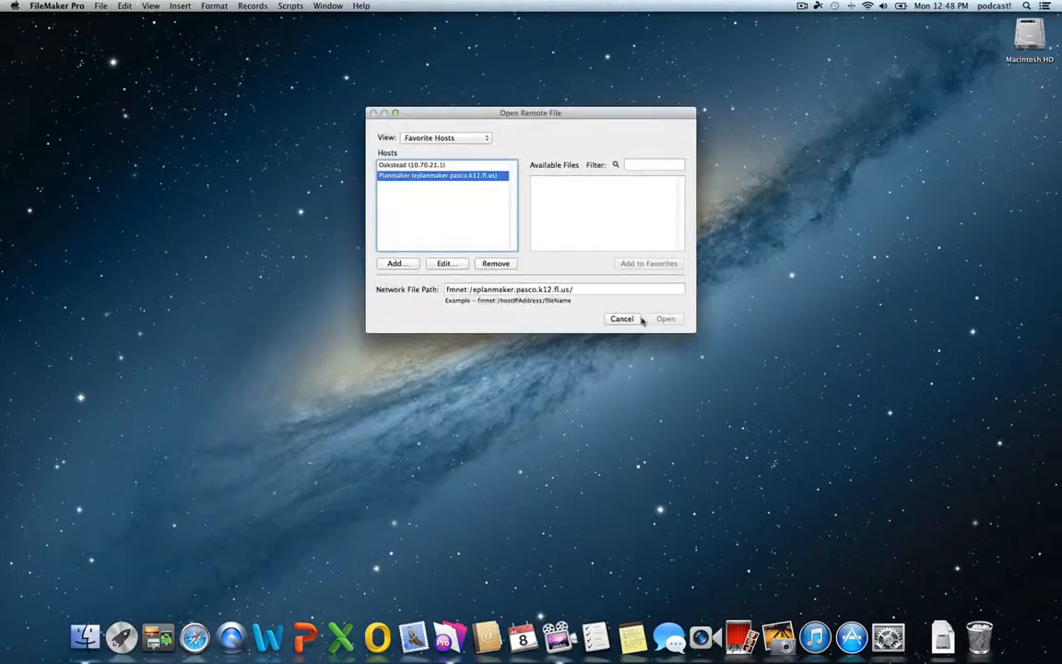
# Save dimc.pasco.k12.fl.us as favorite host District and browse its available files
pyautogui.click(395, 263)
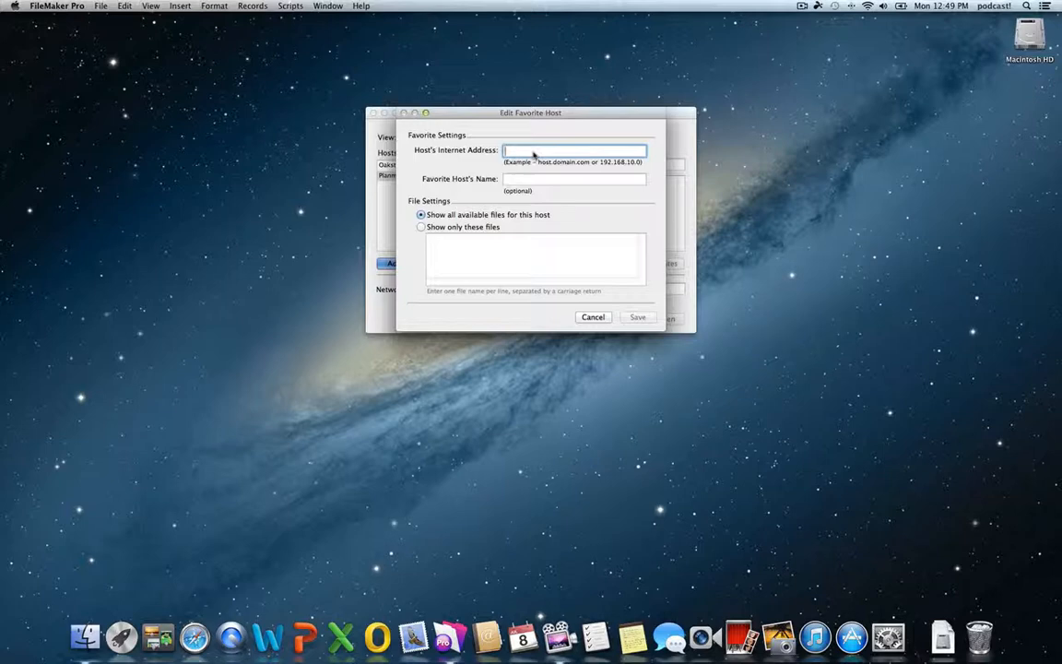
pyautogui.write('dimc')
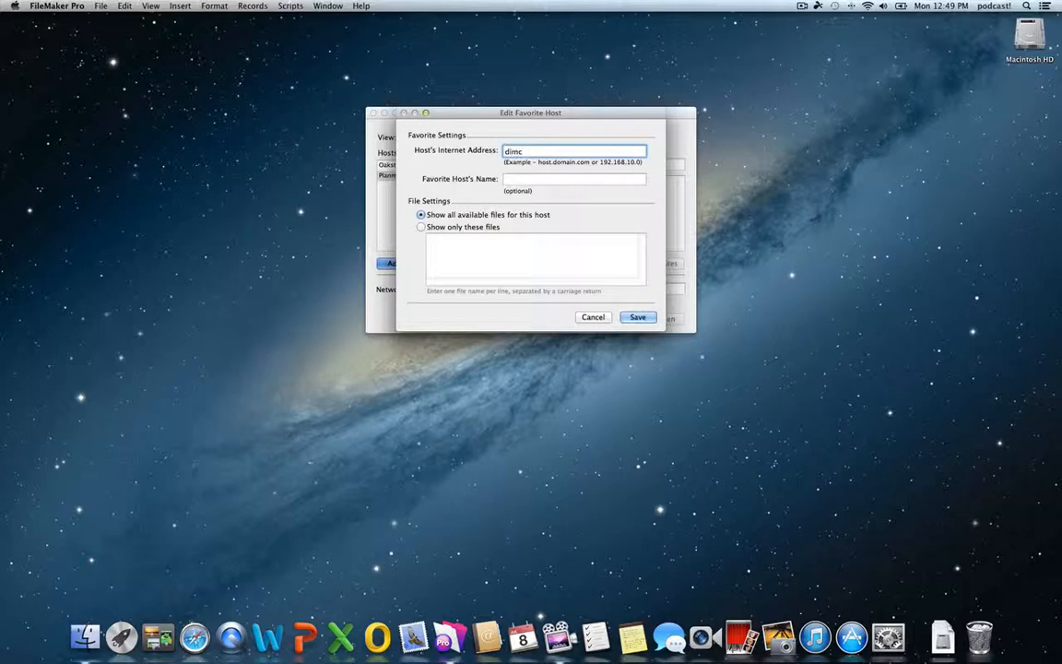
pyautogui.write('.pasco.k12.fl.us')
pyautogui.click(535, 180)
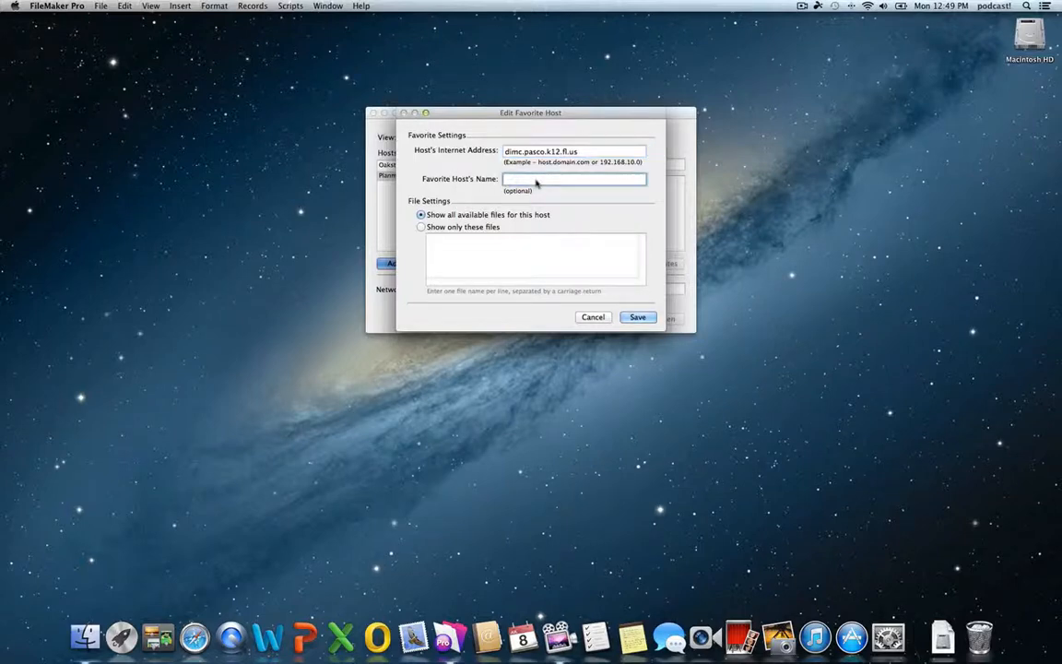
pyautogui.write('District')
pyautogui.click(638, 316)
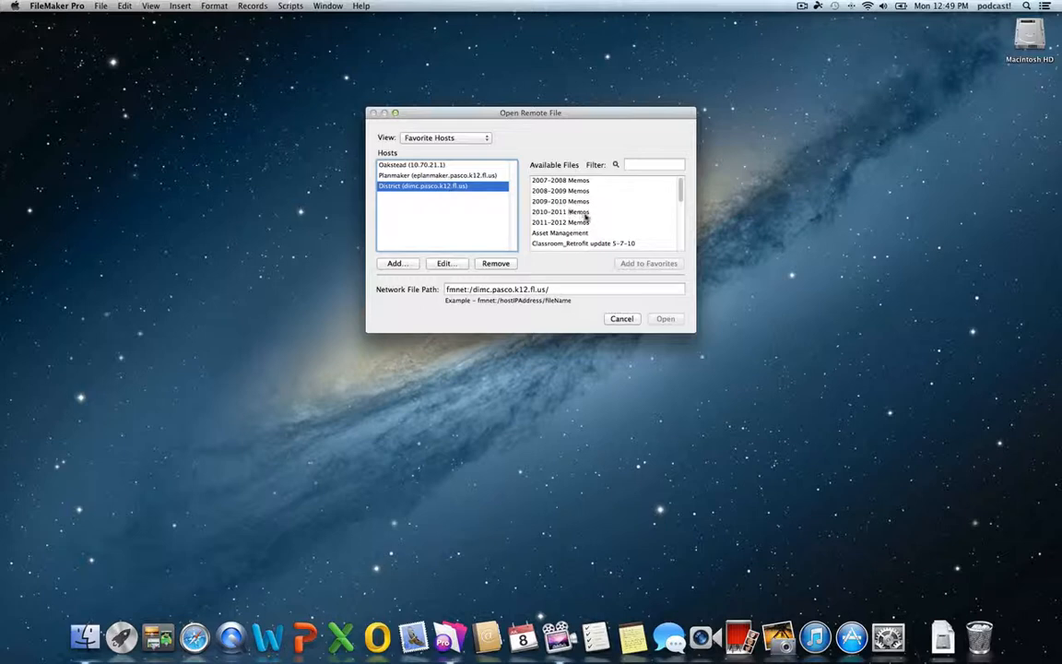
pyautogui.scroll(-5, 571, 214)
pyautogui.scroll(-1, 586, 218)
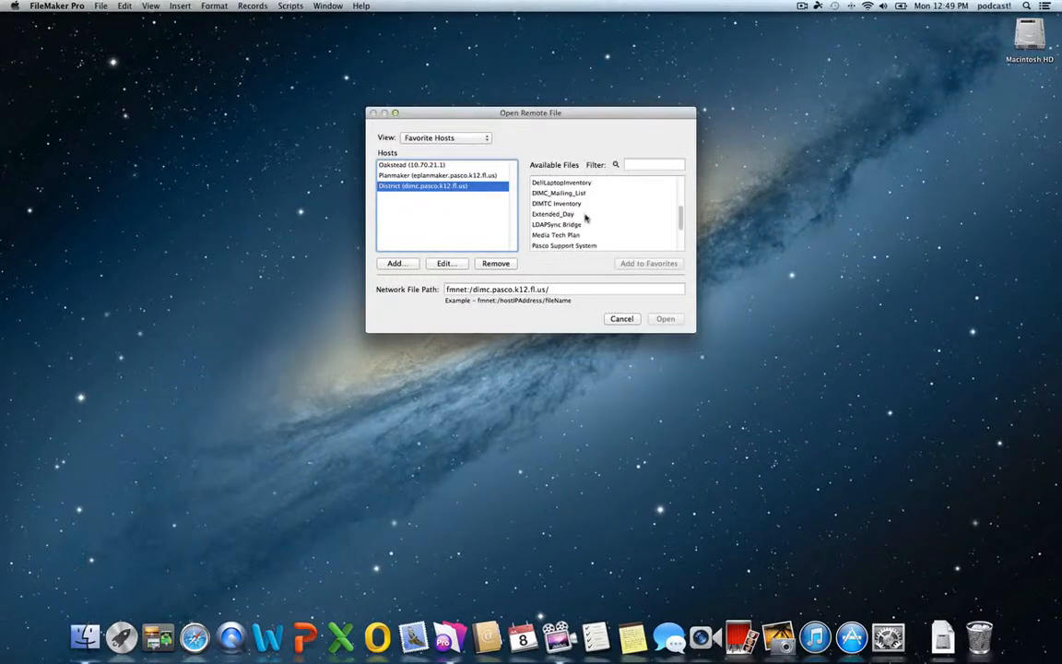
pyautogui.scroll(-5, 585, 217)
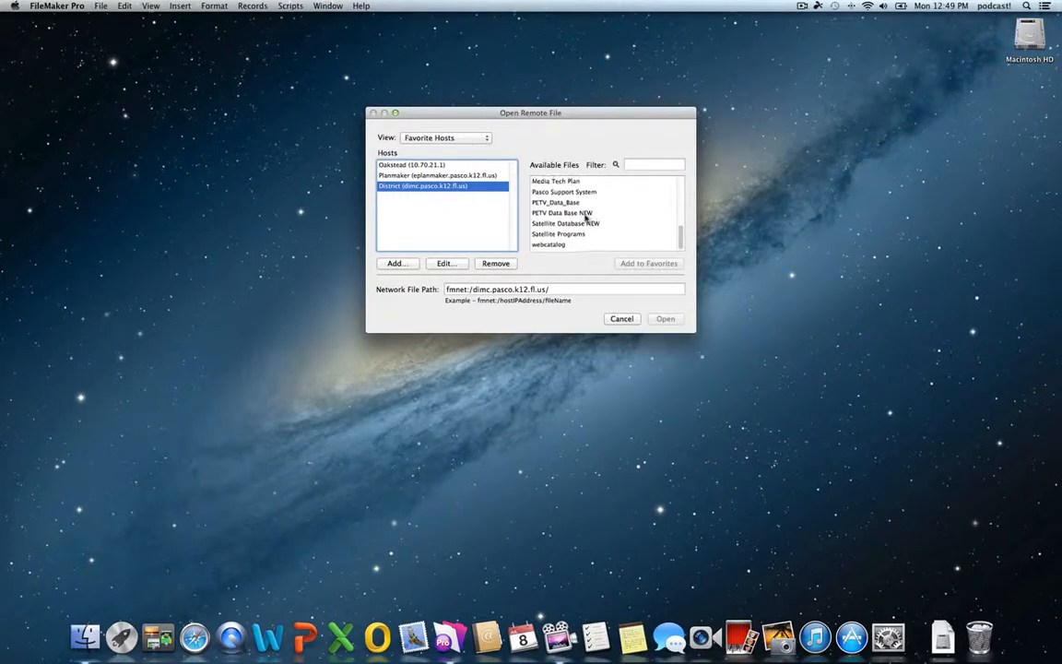
pyautogui.scroll(10, 586, 218)
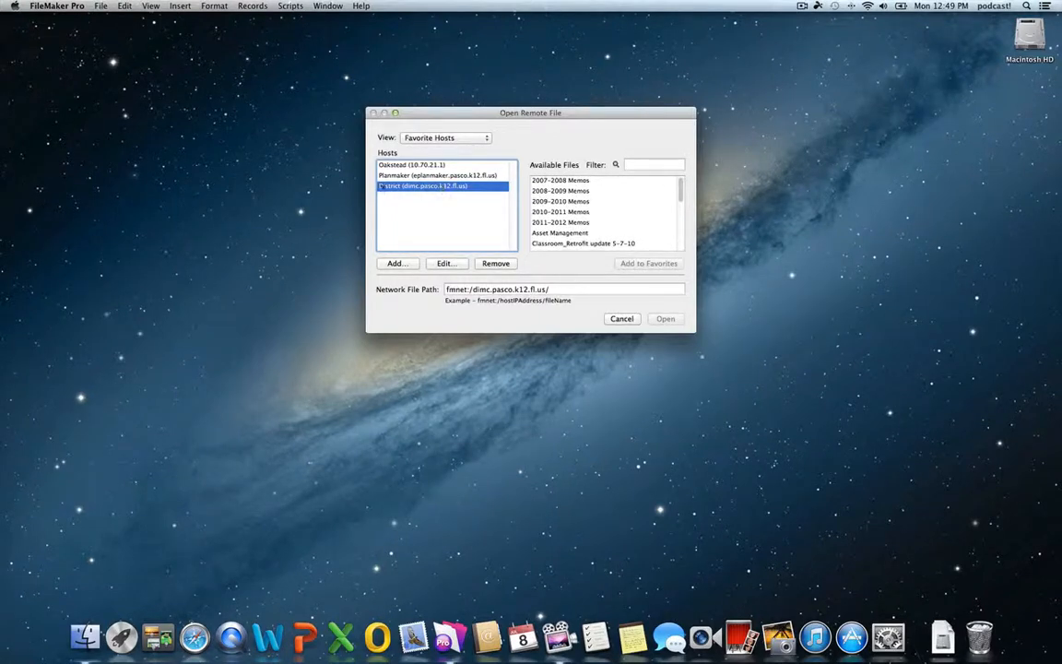
# Edit District to show only these files, deleting every name except LDAPSync Bridge, and save
pyautogui.click(446, 264)
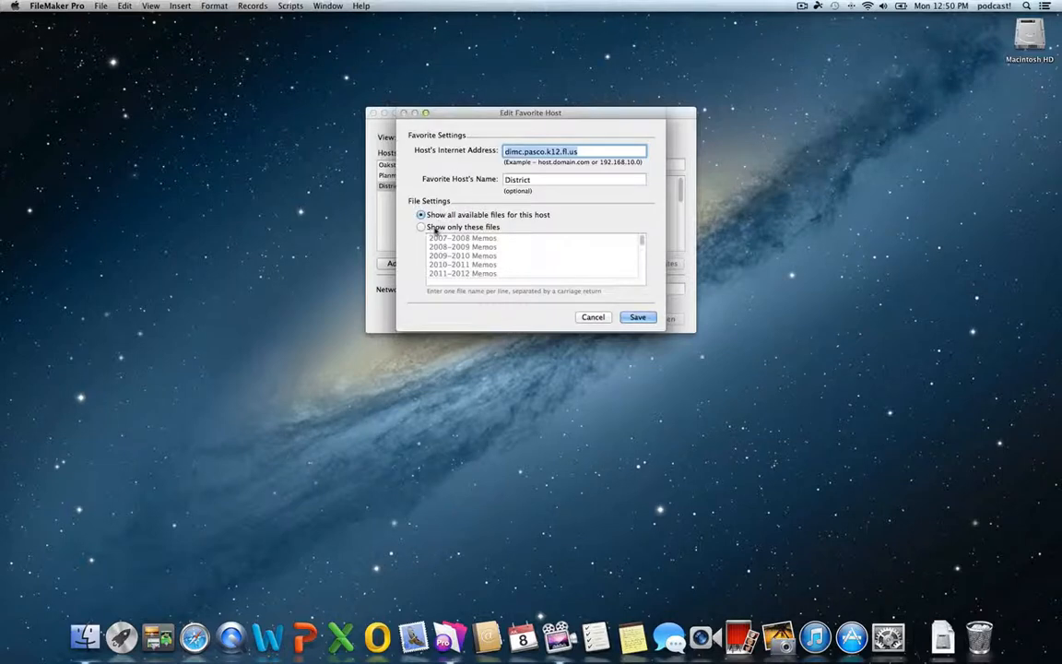
pyautogui.click(433, 229)
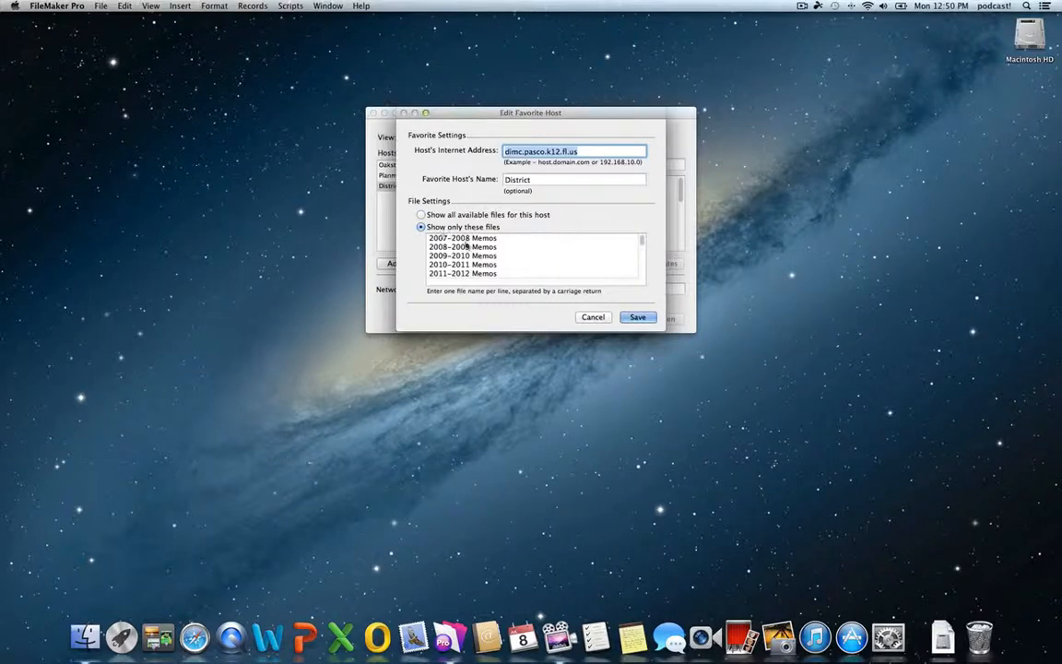
pyautogui.scroll(-5, 504, 258)
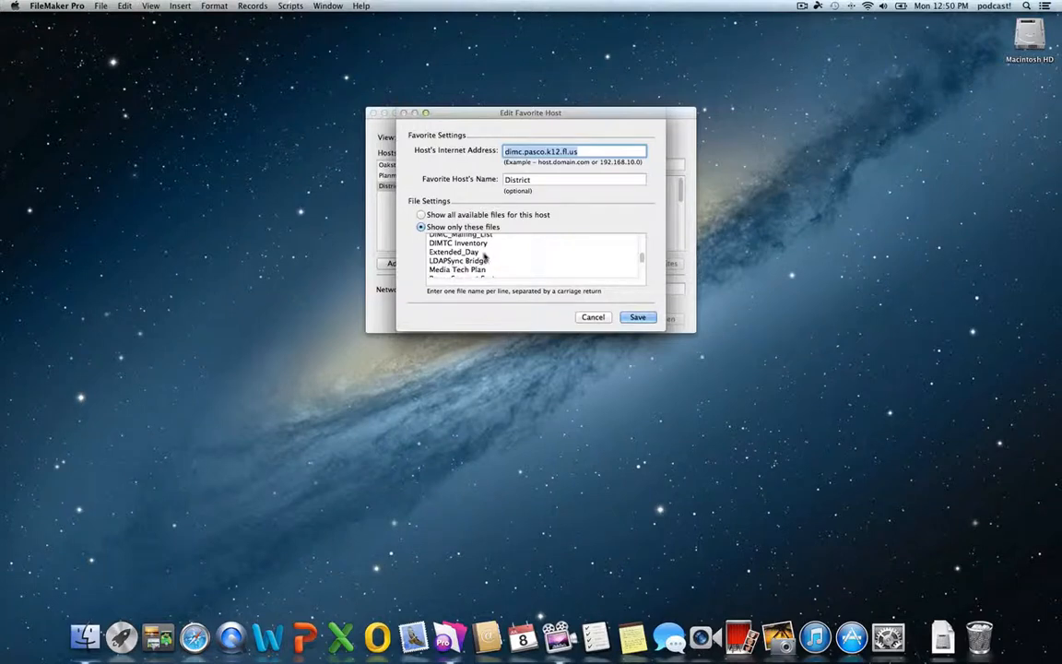
pyautogui.click(483, 255)
pyautogui.moveTo(481, 253); pyautogui.dragTo(401, 230)
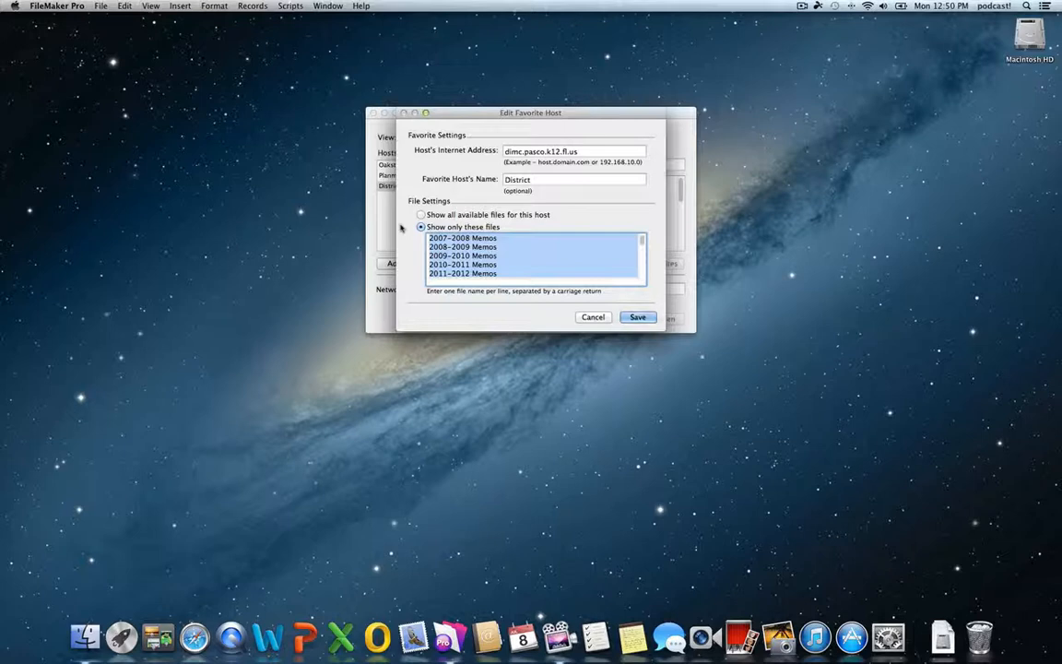
pyautogui.press('BackSpace')
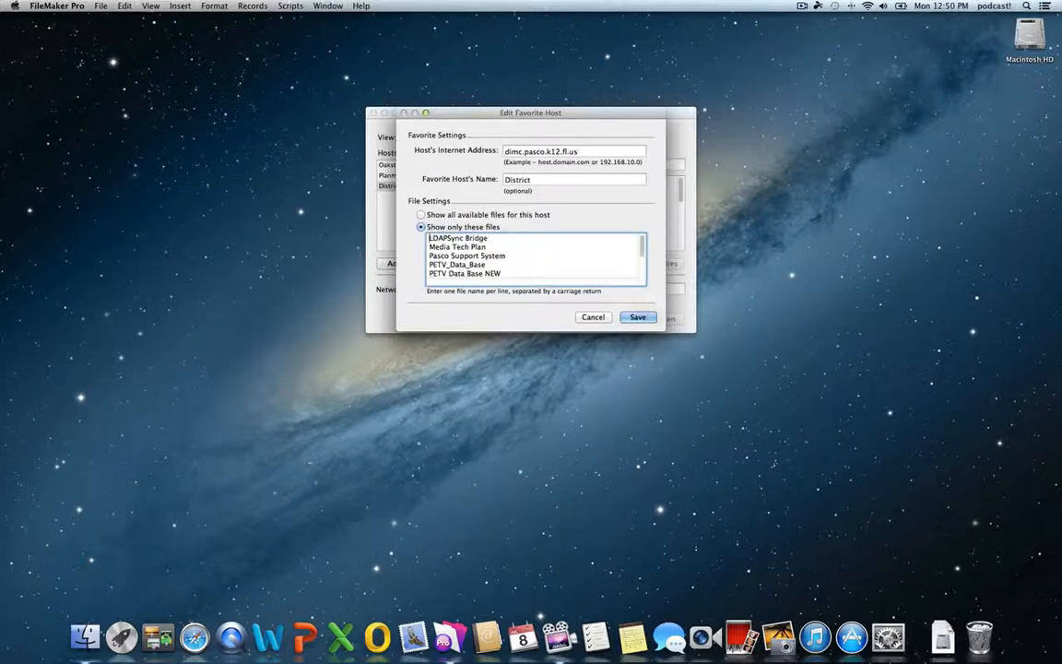
pyautogui.moveTo(427, 246); pyautogui.dragTo(485, 302)
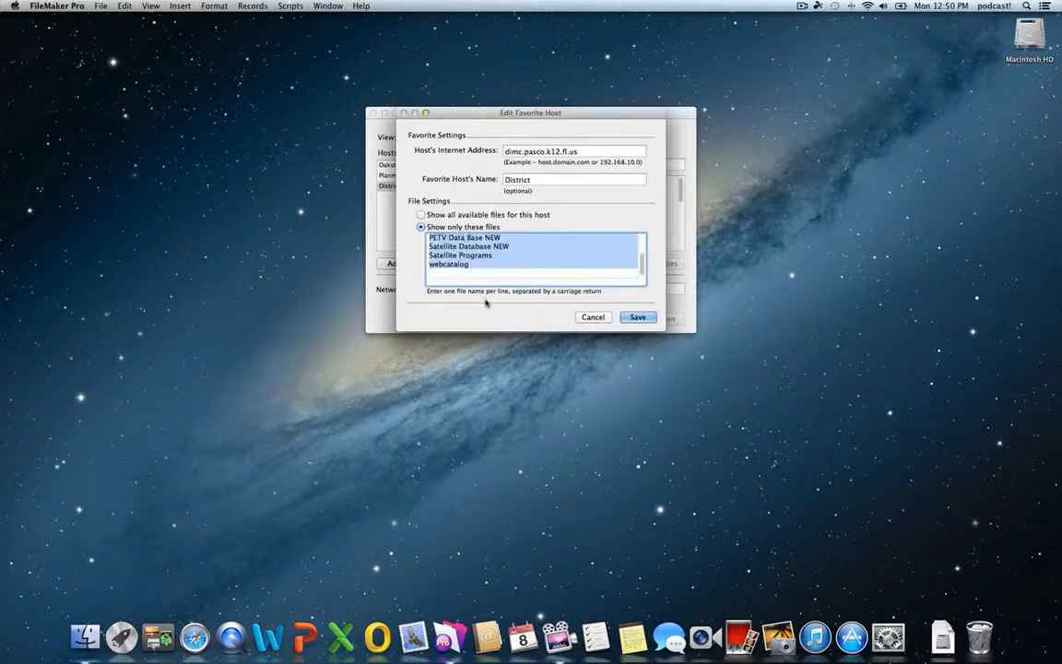
pyautogui.press('BackSpace')
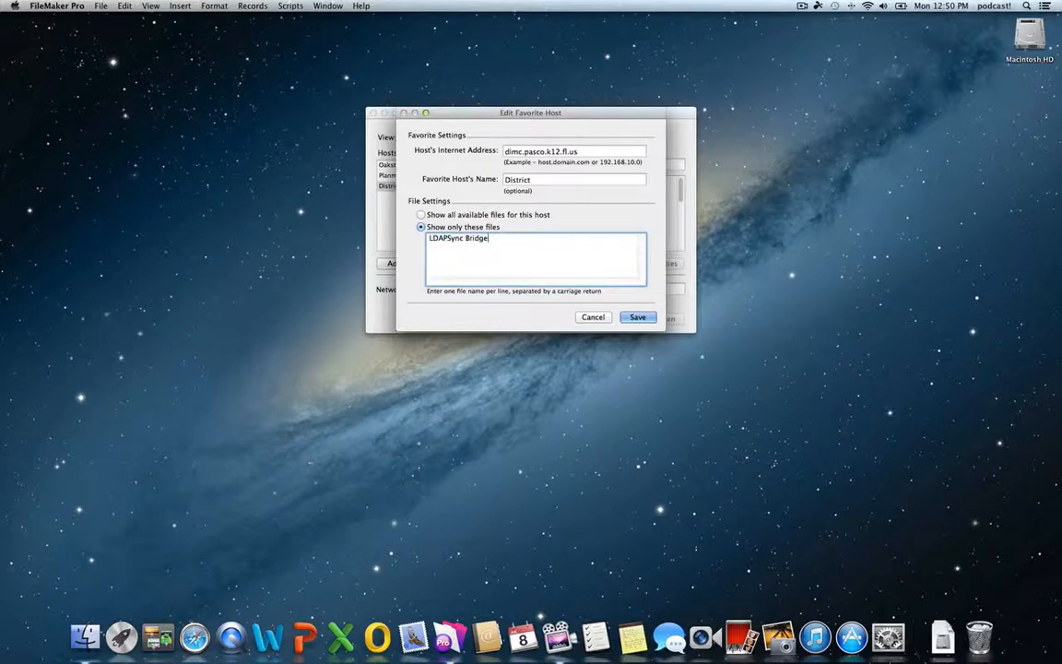
pyautogui.click(638, 317)
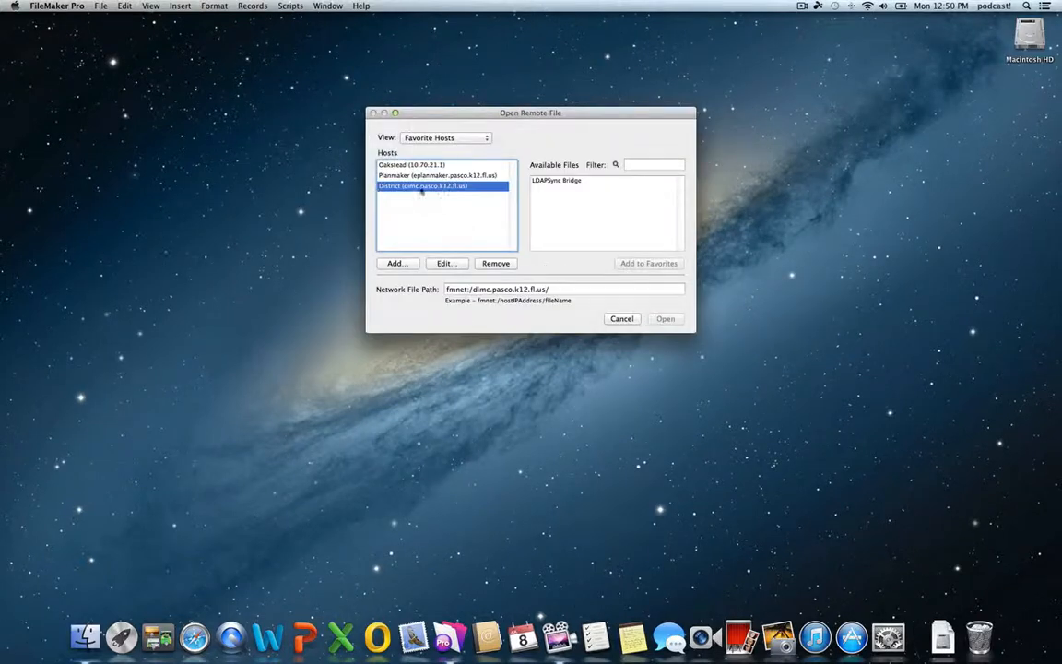
# Open LDAPSync Bridge and enter the account name and password at the login prompt
pyautogui.click(554, 181)
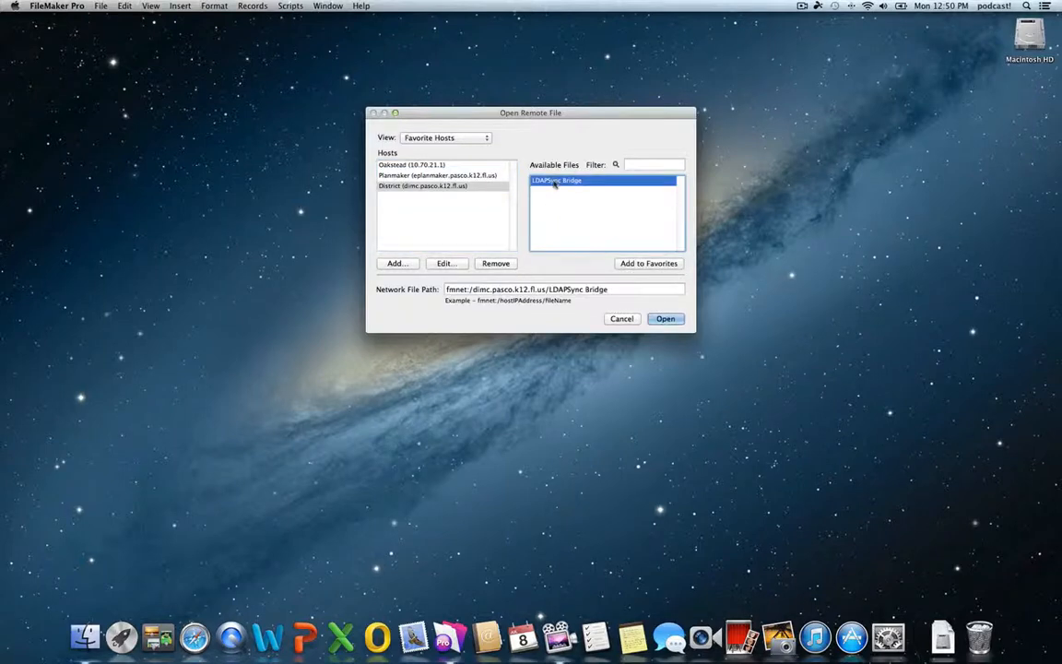
pyautogui.click(665, 318)
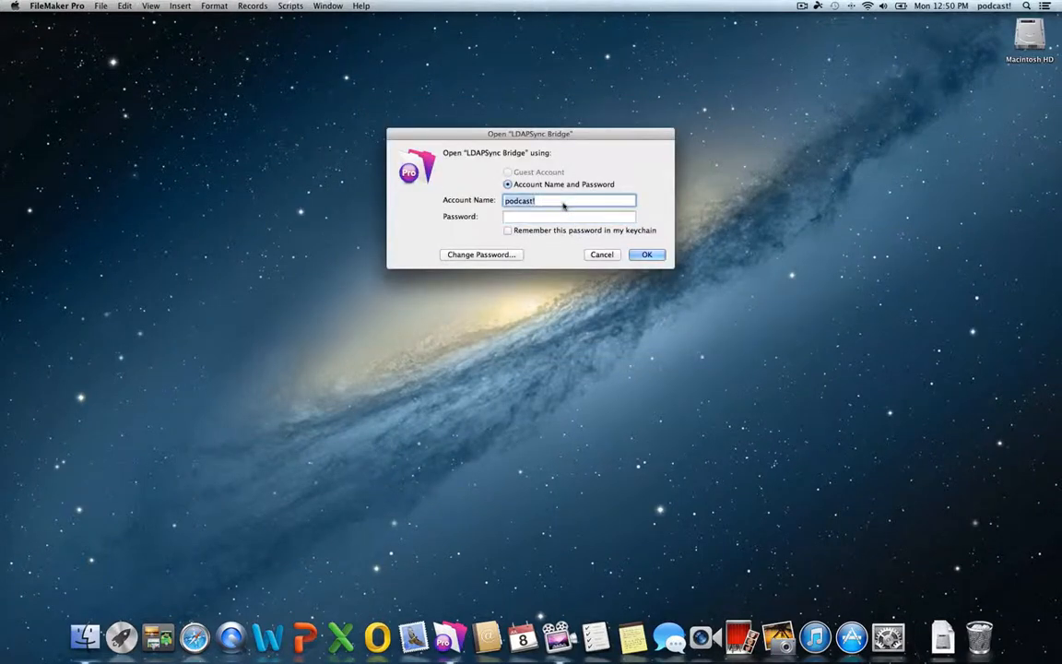
pyautogui.write('oes')
pyautogui.press('Tab')
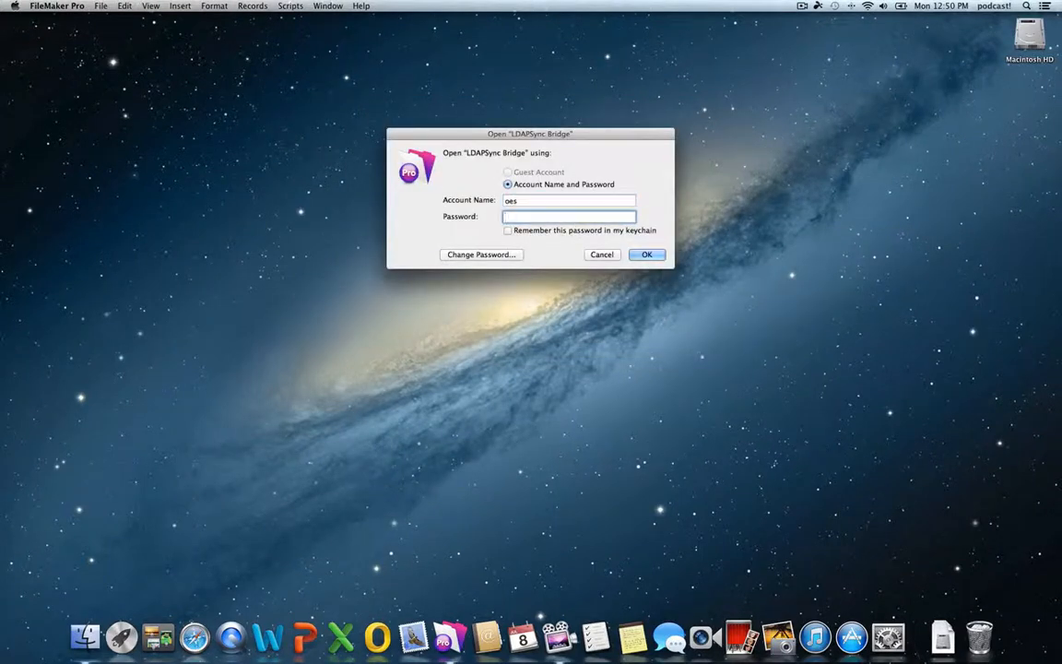
pyautogui.write('•••••••••')
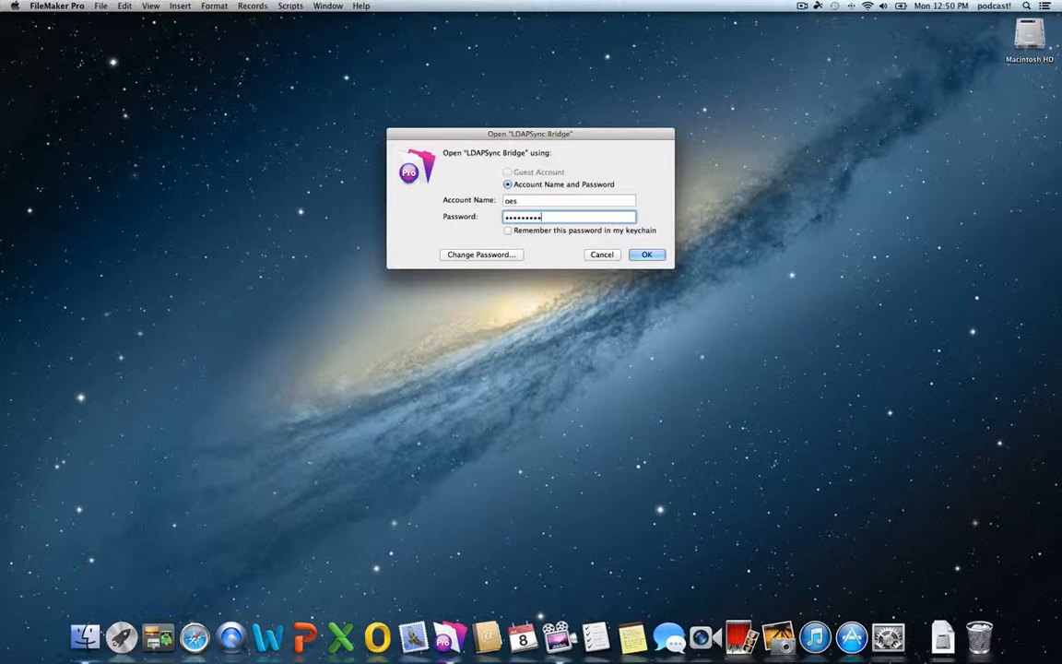